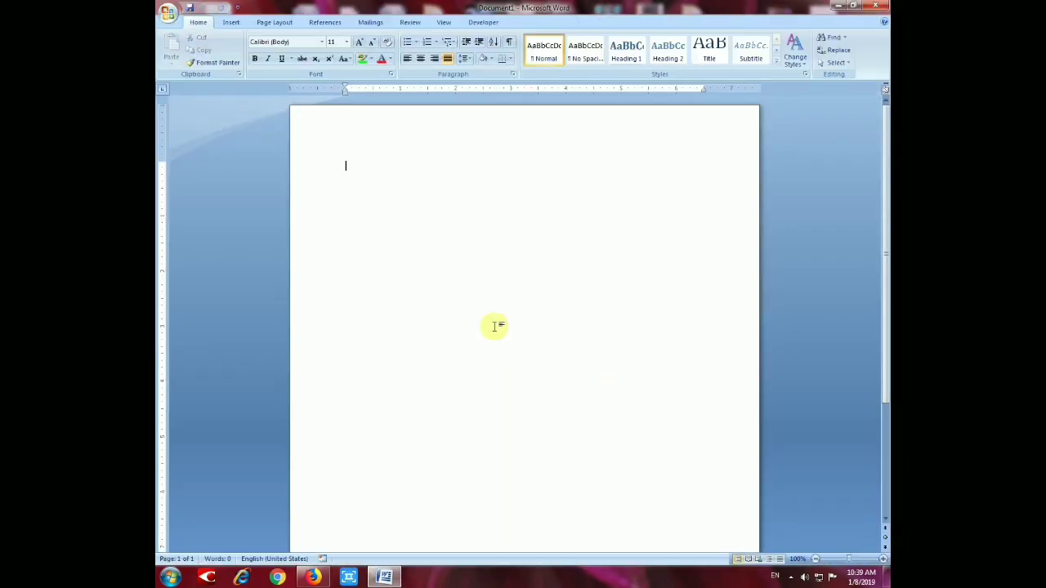
# Bring up the Insert ribbon commands in the new blank Document1.
pyautogui.click(231, 23)
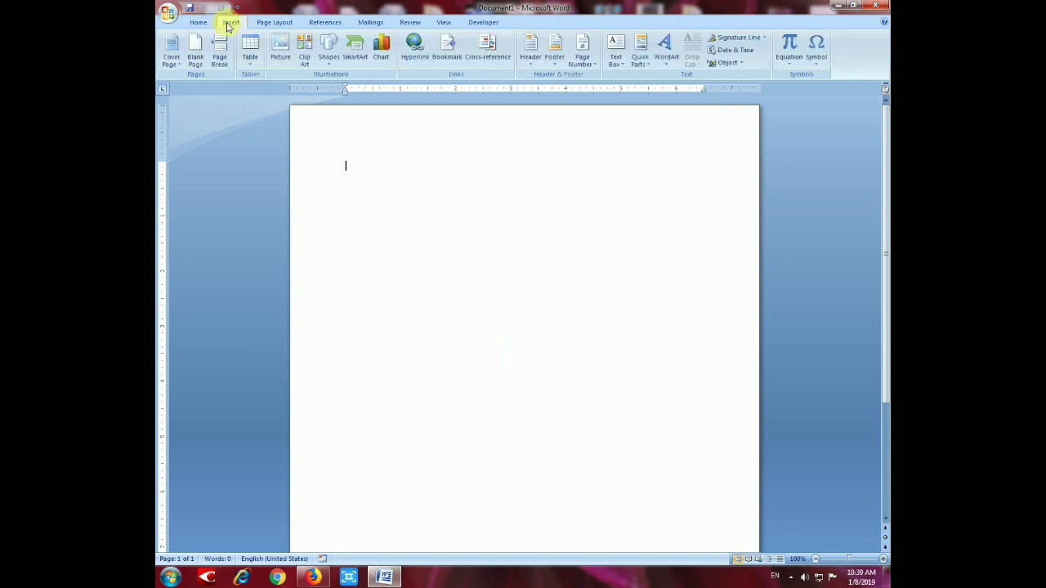
# Insert a 3-column, 6-row table, centre it on the page and drag it wider.
pyautogui.click(251, 68)
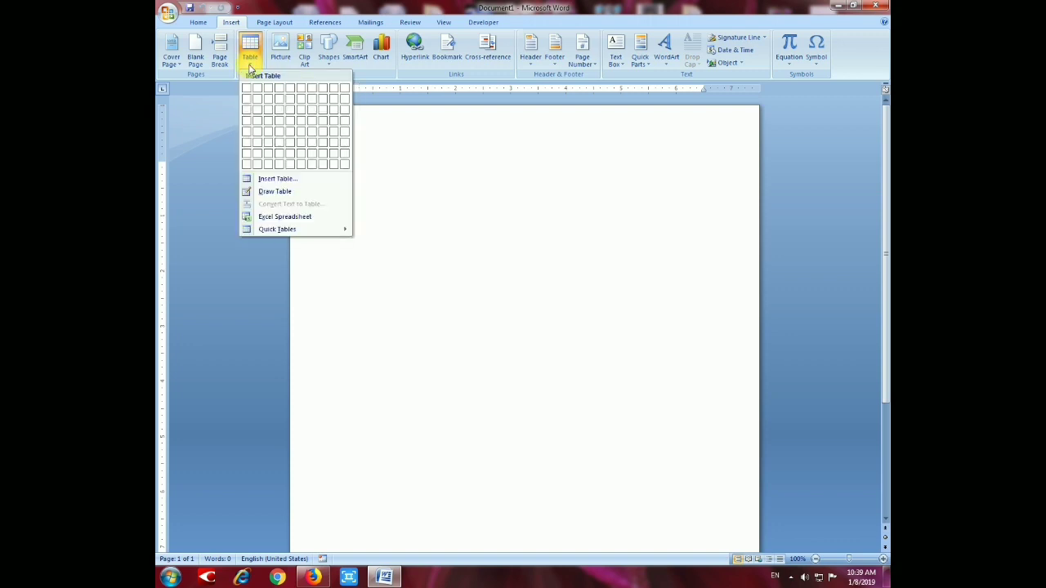
pyautogui.click(268, 141)
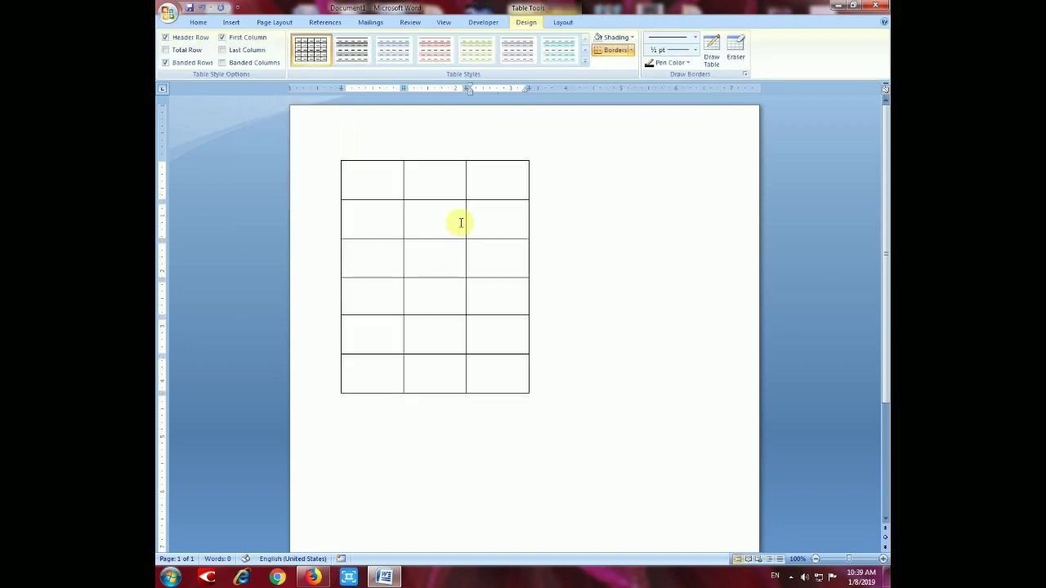
pyautogui.click(336, 158)
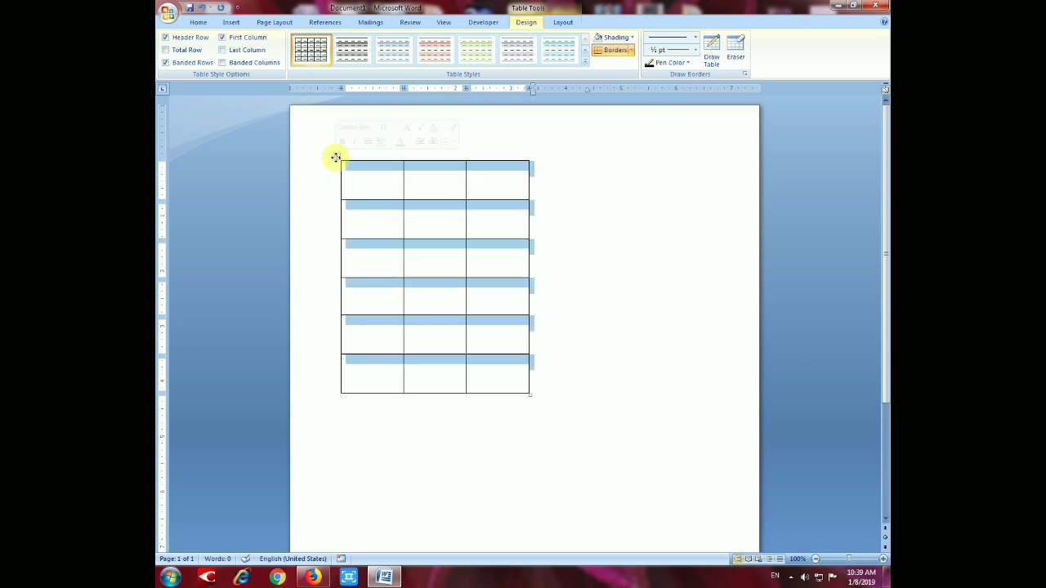
pyautogui.click(198, 22)
pyautogui.click(420, 58)
pyautogui.moveTo(620, 394); pyautogui.dragTo(670, 394)
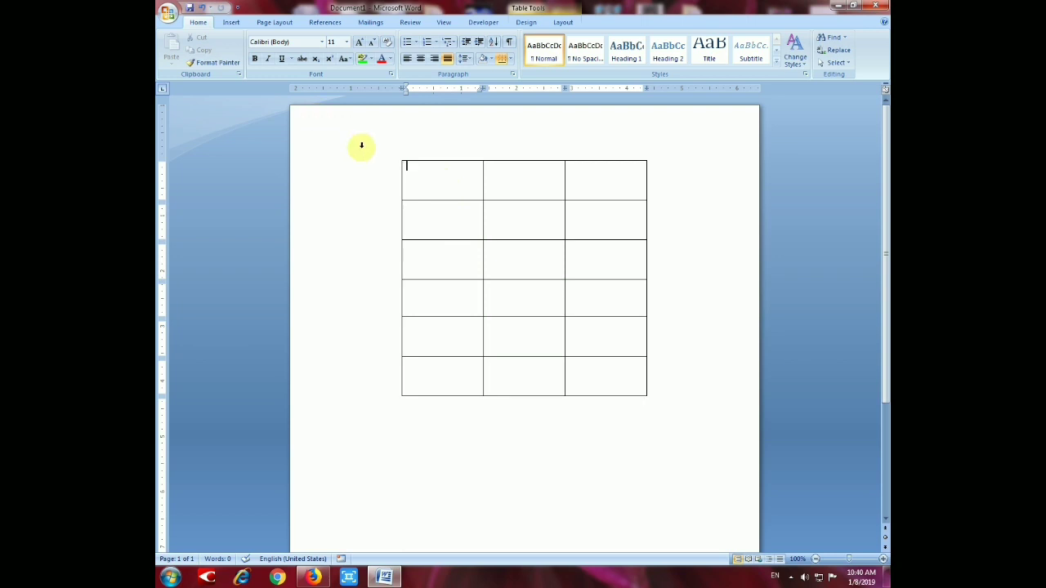
pyautogui.click(229, 23)
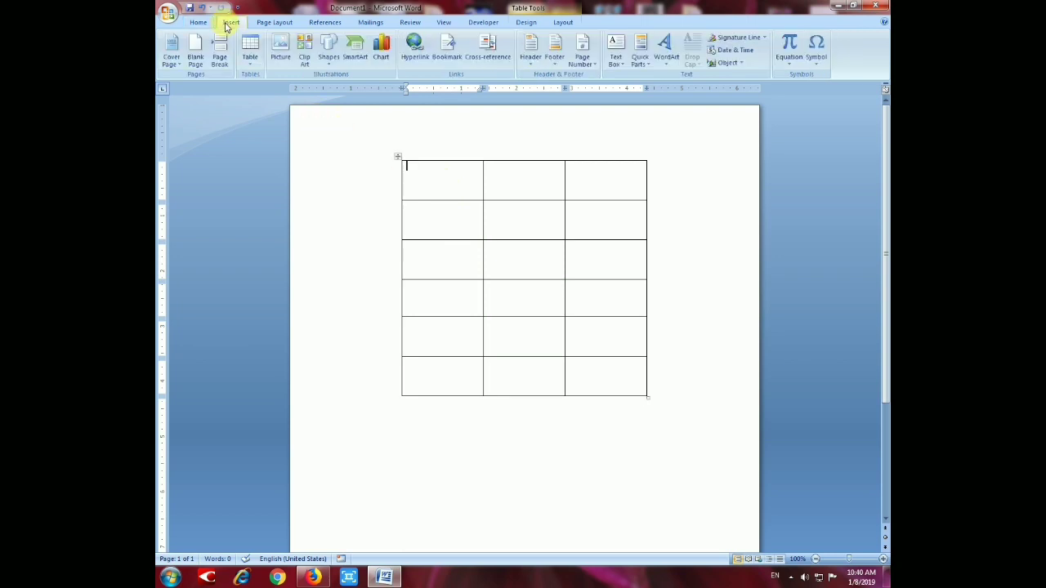
# Insert the Chrysanthemum picture from Sample Pictures into the table's first cell.
pyautogui.click(280, 47)
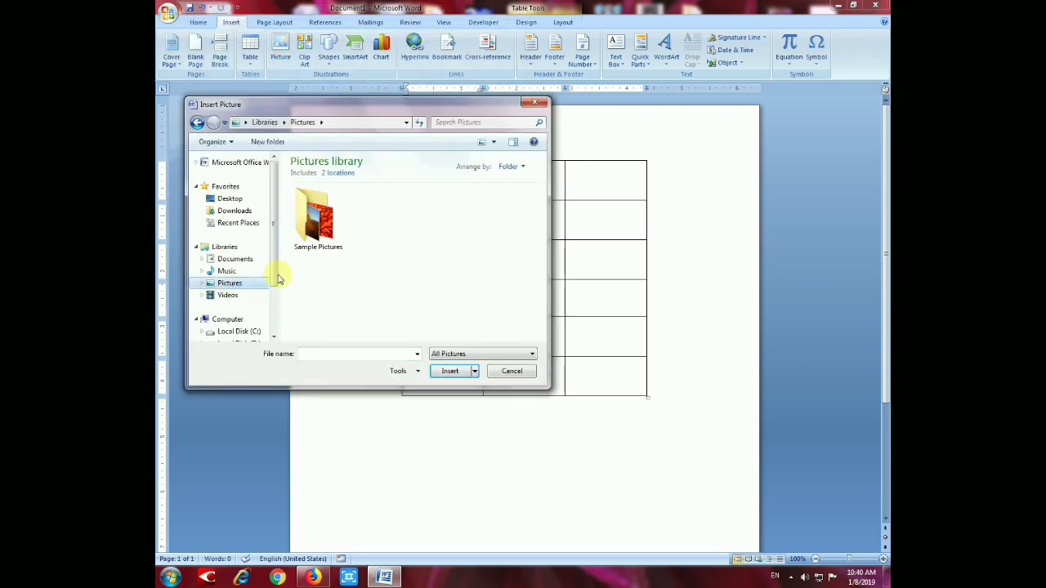
pyautogui.doubleClick(320, 219)
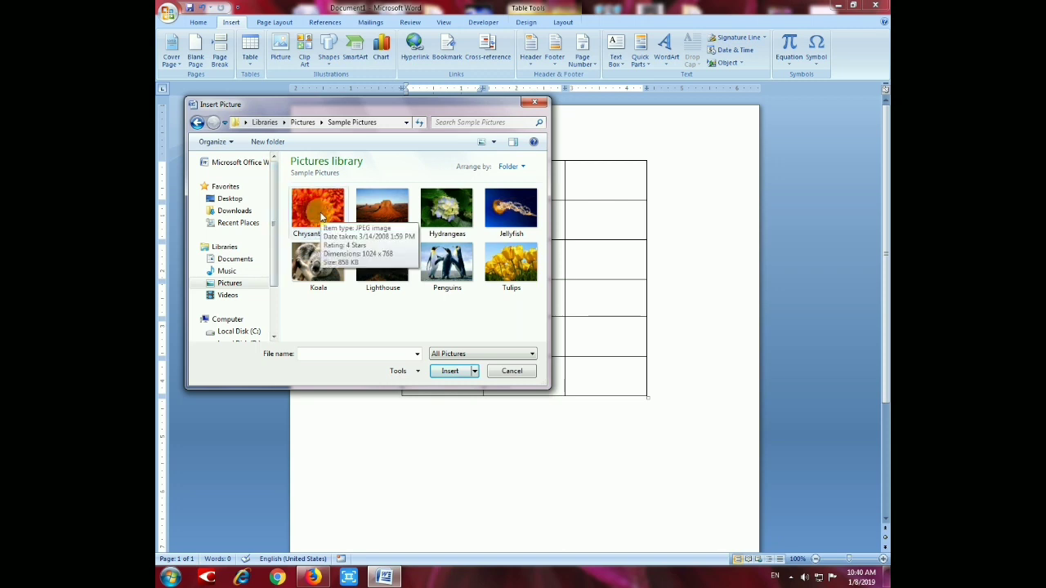
pyautogui.click(321, 216)
pyautogui.click(457, 377)
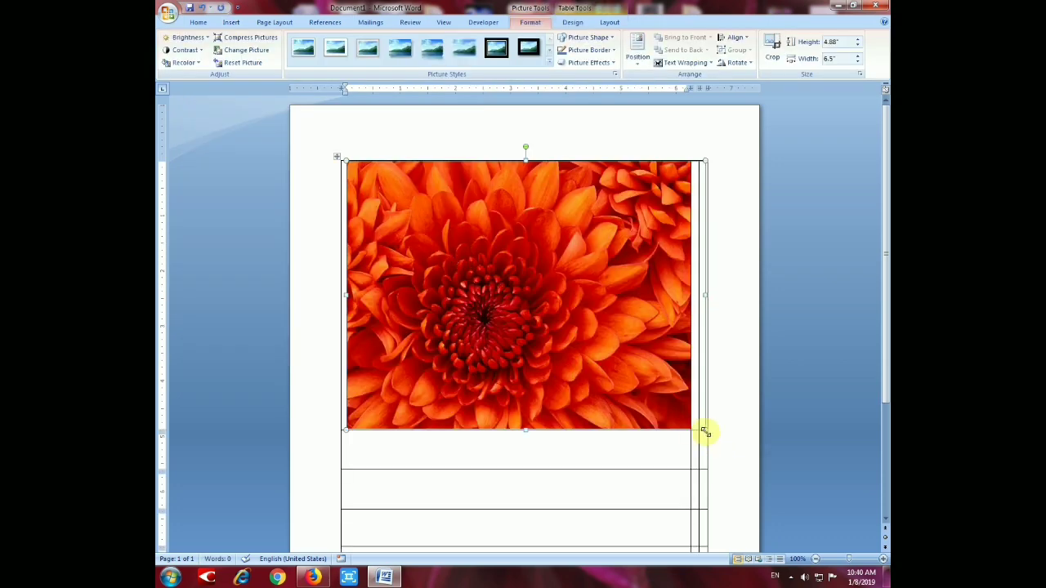
# Shrink the Chrysanthemum picture to fit its cell and add 'Name of the Image' beneath it.
pyautogui.moveTo(567, 307); pyautogui.dragTo(523, 246)
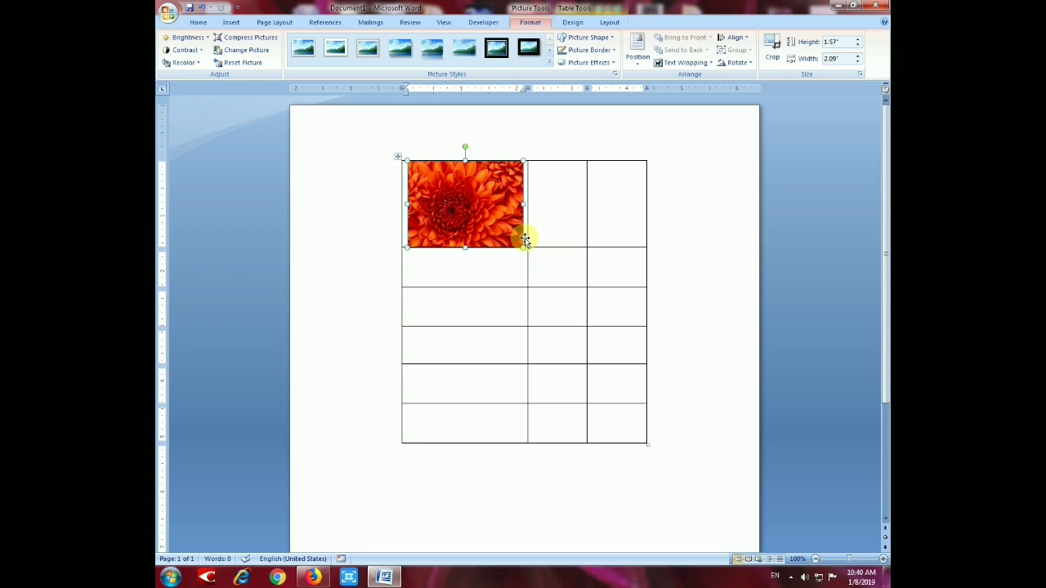
pyautogui.moveTo(522, 245); pyautogui.dragTo(513, 239)
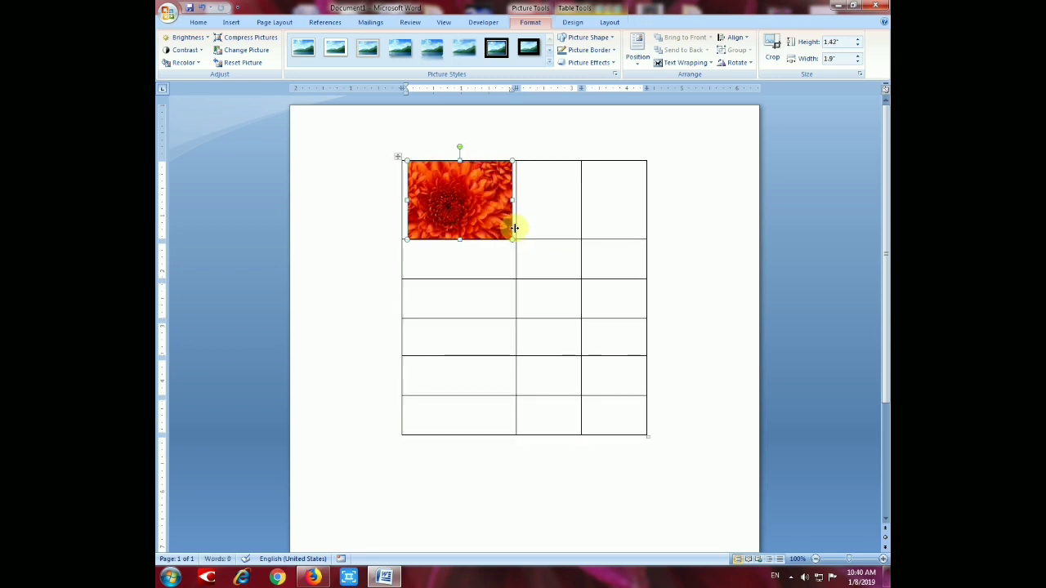
pyautogui.click(518, 242)
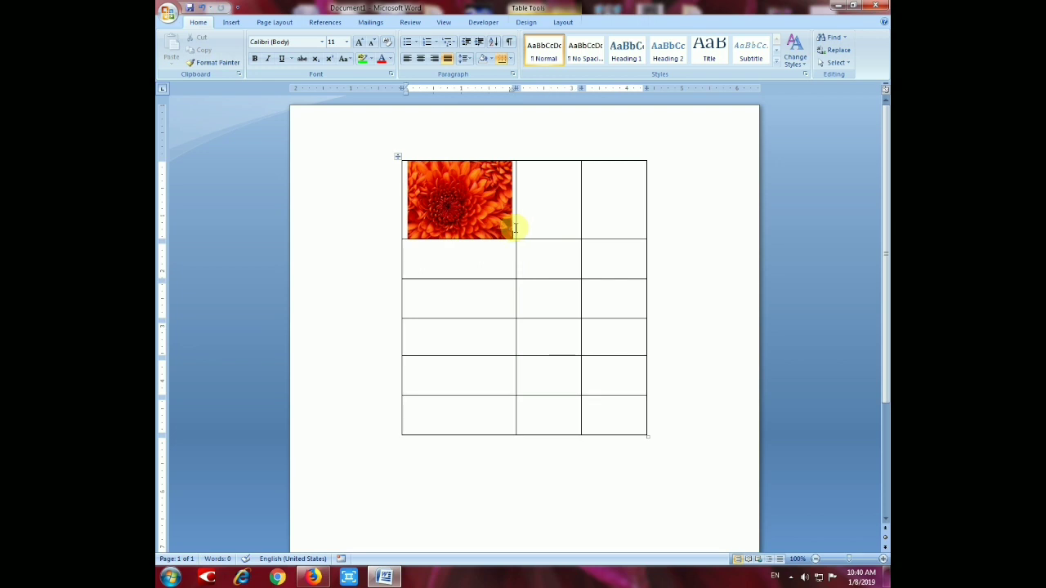
pyautogui.press('Return')
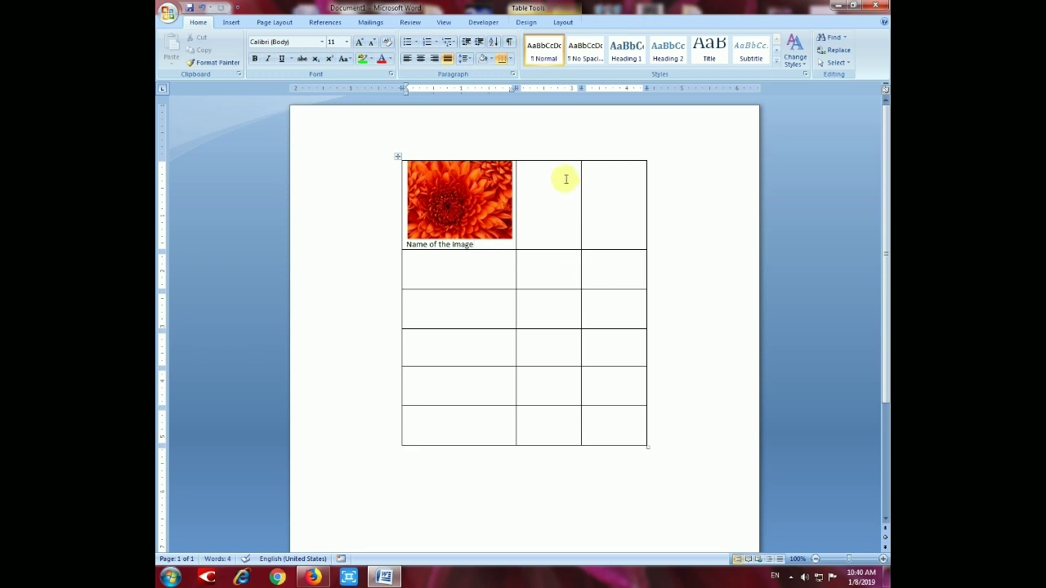
pyautogui.click(231, 23)
# Insert the Desert sample picture into the second cell and shrink it to fit its column.
pyautogui.click(280, 49)
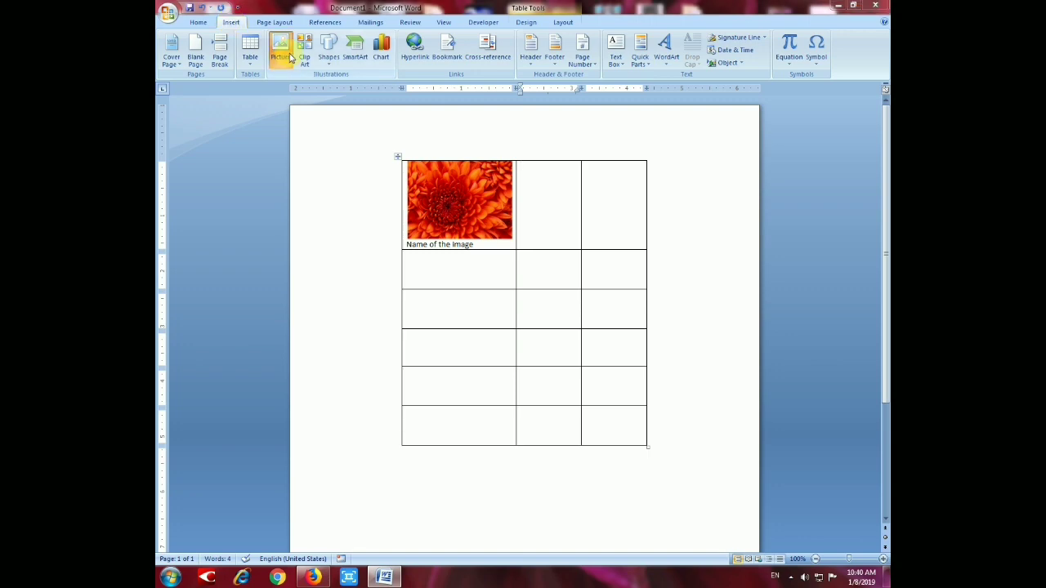
pyautogui.doubleClick(382, 210)
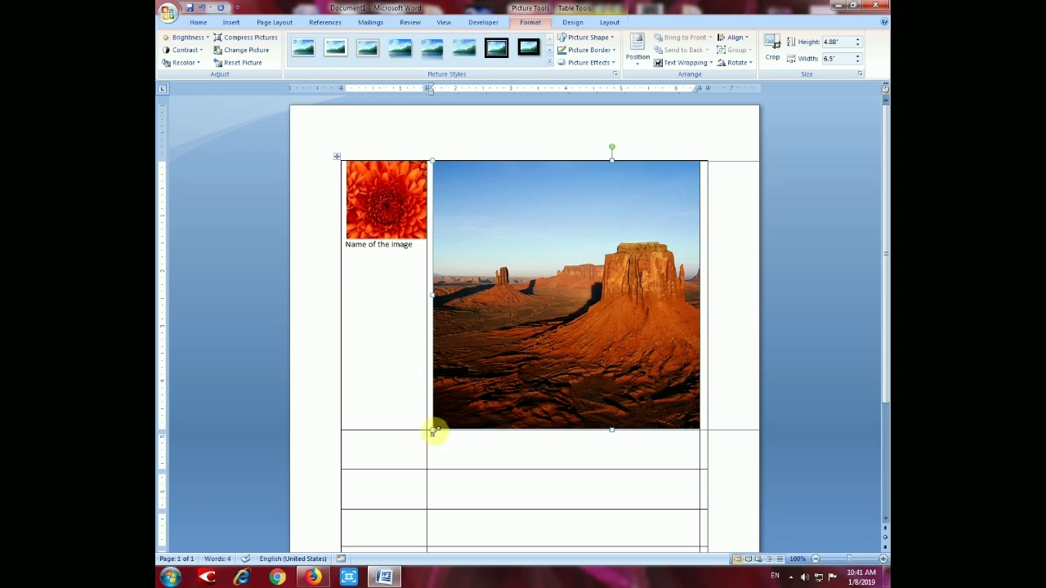
pyautogui.moveTo(432, 431); pyautogui.dragTo(664, 288)
pyautogui.moveTo(514, 270); pyautogui.dragTo(590, 244)
# Caption the desert picture with 'Name of the Image' on a new line below it.
pyautogui.click(637, 242)
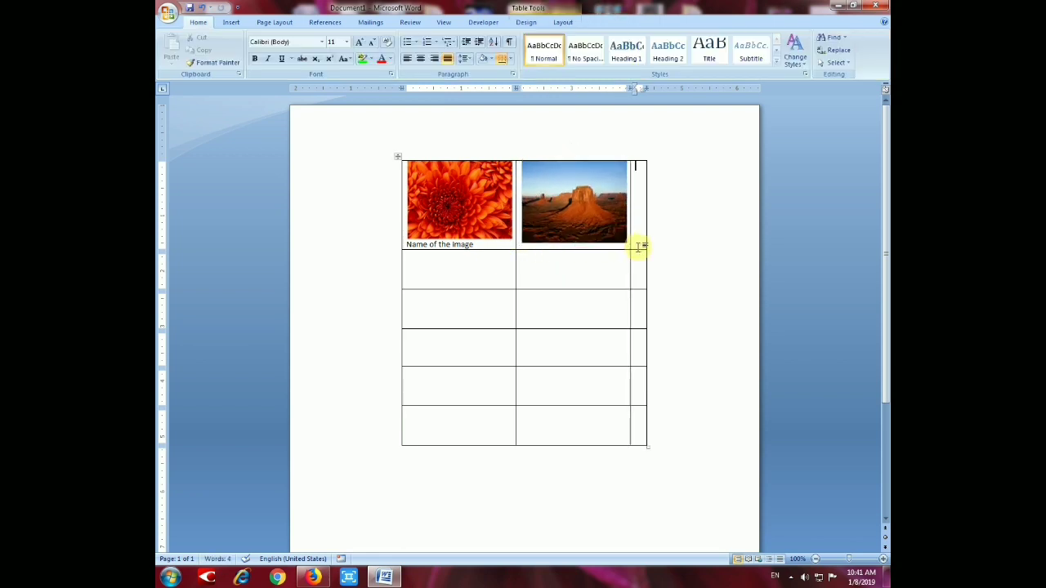
pyautogui.press('Left')
pyautogui.press('Return')
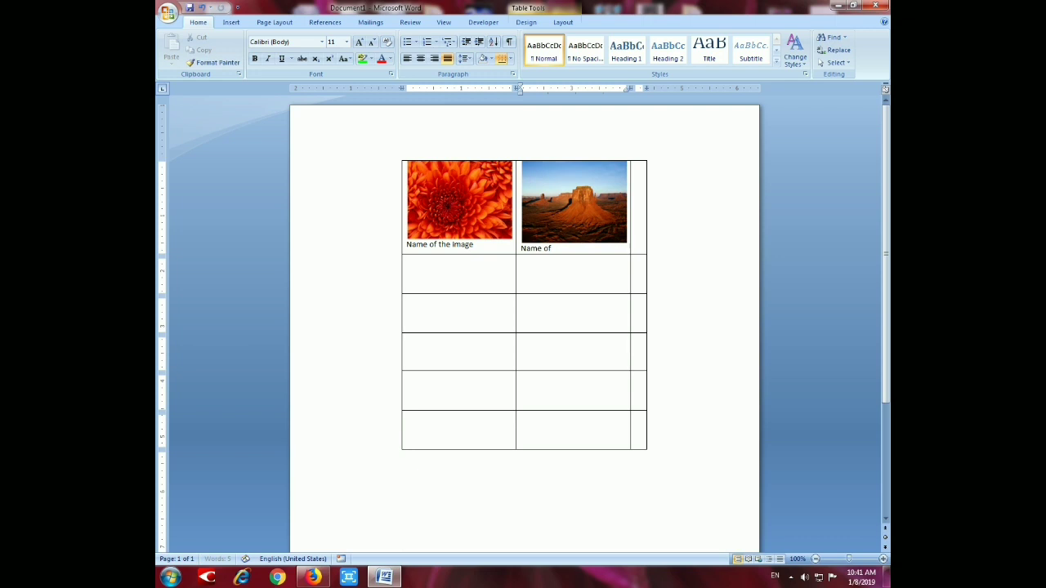
pyautogui.write('Name of the Image')
pyautogui.click(635, 215)
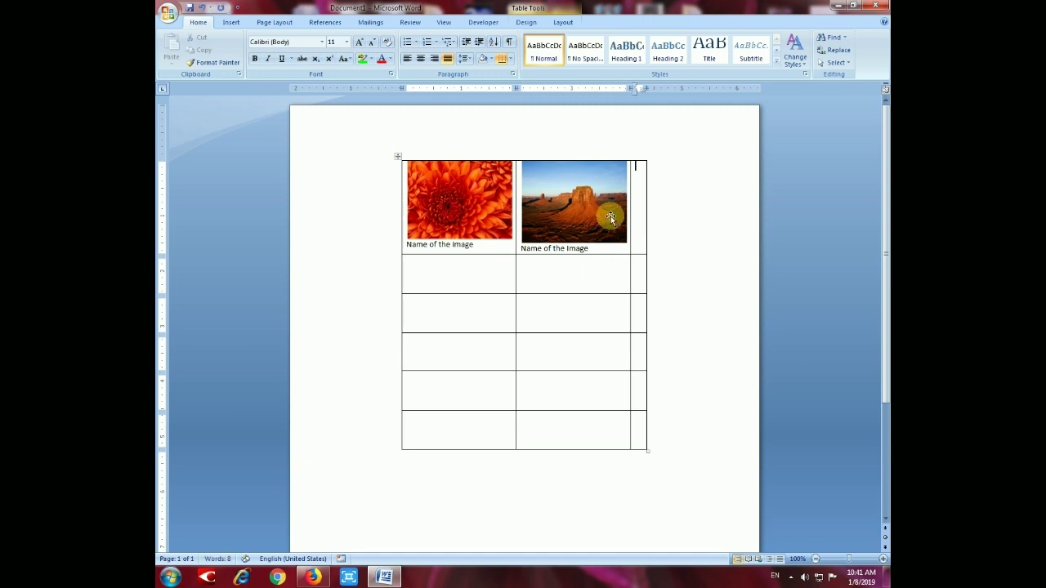
# Insert the Hydrangeas sample picture into the third cell of the first row.
pyautogui.click(232, 22)
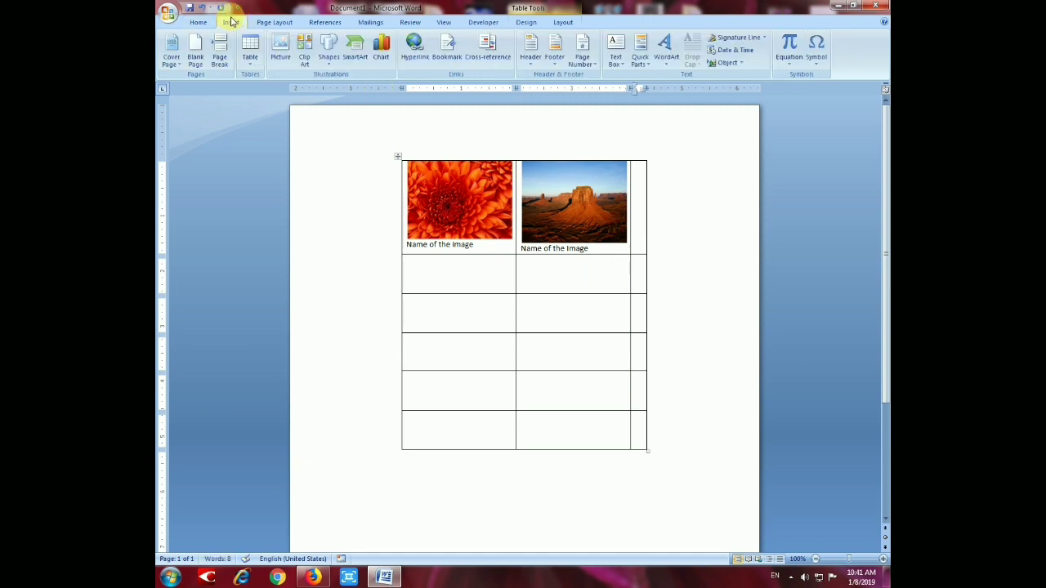
pyautogui.click(280, 51)
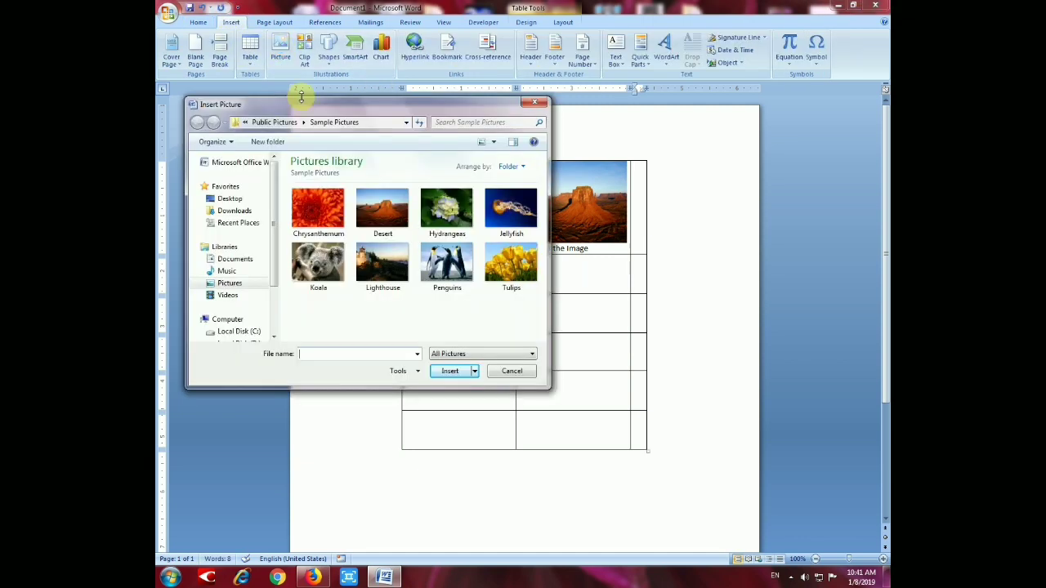
pyautogui.click(444, 211)
pyautogui.doubleClick(444, 212)
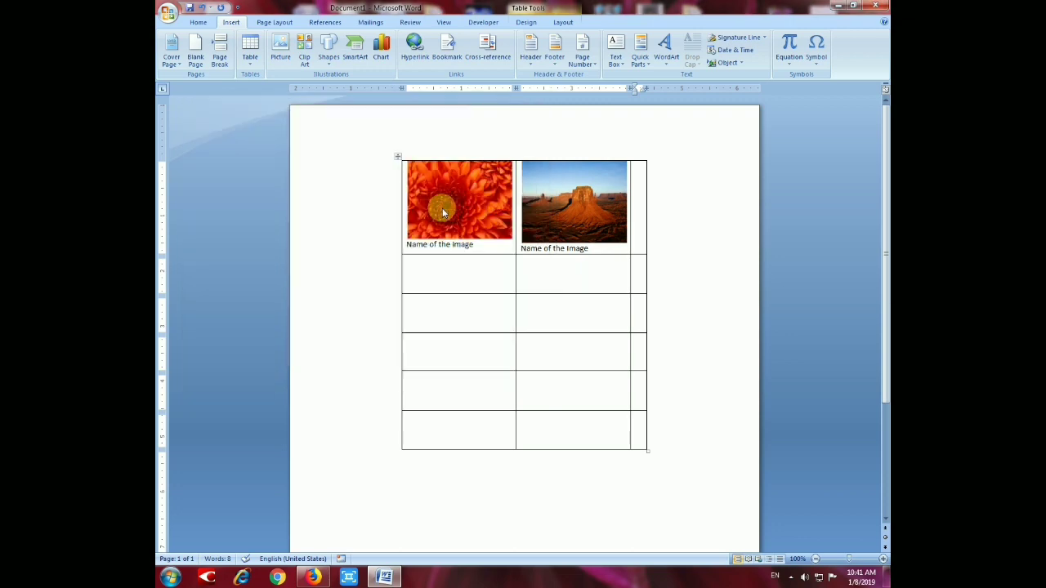
# Resize the hydrangea picture smaller so it fits its cell like the others.
pyautogui.moveTo(490, 427); pyautogui.dragTo(514, 313)
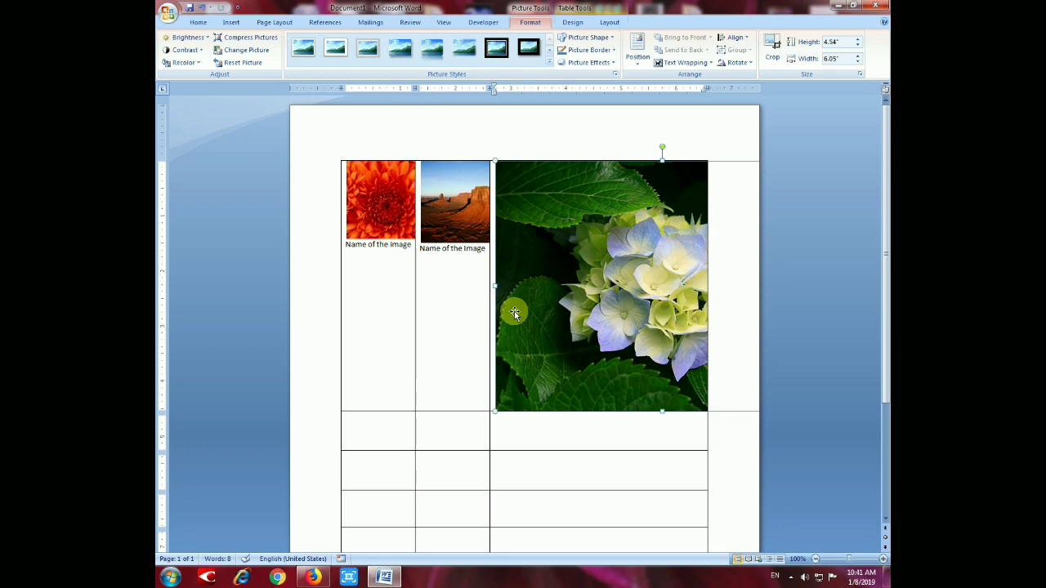
pyautogui.moveTo(663, 411); pyautogui.dragTo(553, 444)
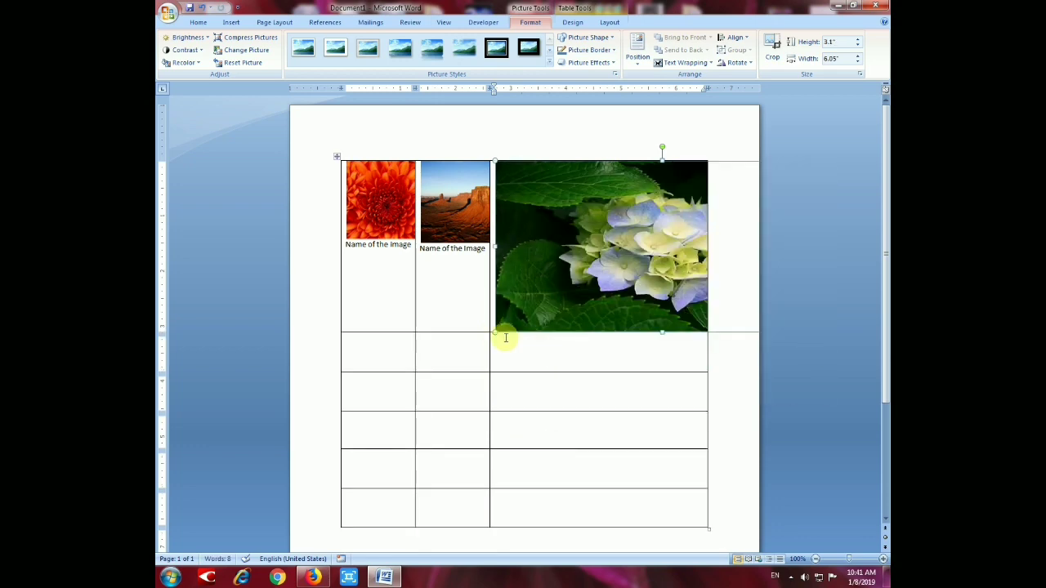
pyautogui.moveTo(578, 303); pyautogui.dragTo(602, 231)
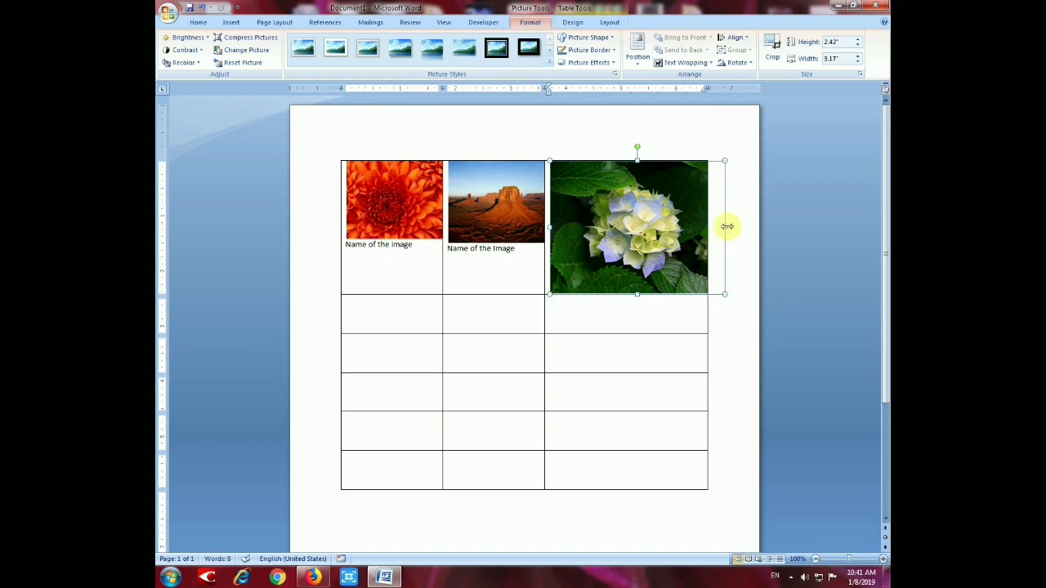
pyautogui.moveTo(637, 293); pyautogui.dragTo(639, 242)
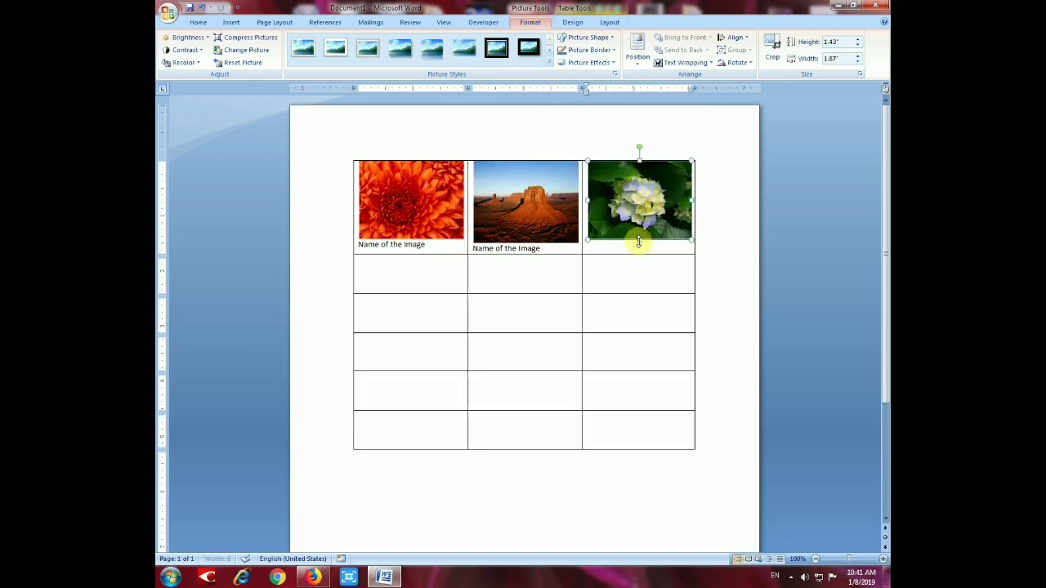
pyautogui.click(738, 289)
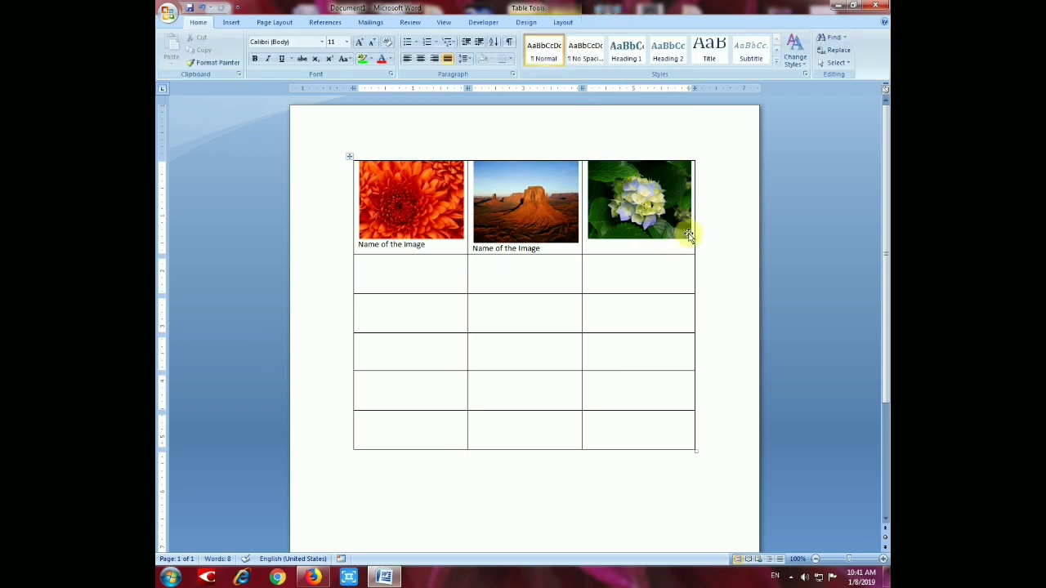
# Type the caption 'Name of the Image' beneath the hydrangea picture.
pyautogui.click(691, 234)
pyautogui.write('Name of the Image')
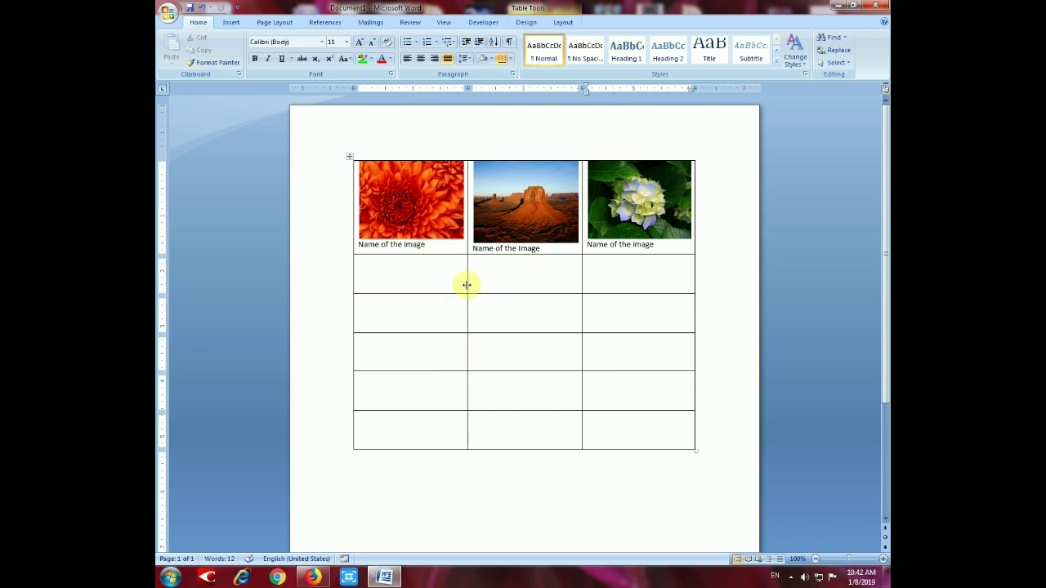
pyautogui.click(436, 269)
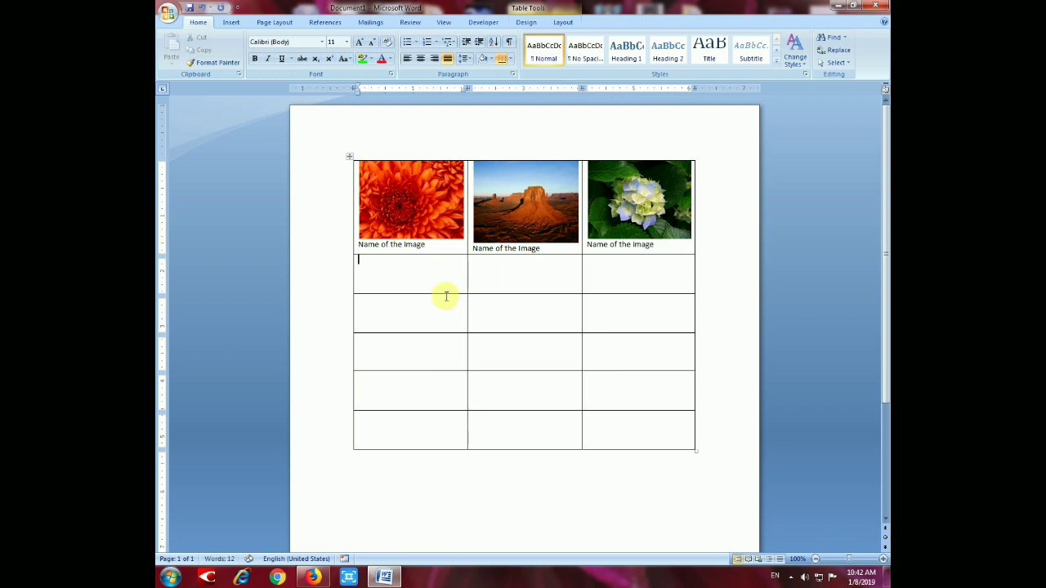
# Insert the Jellyfish sample picture into row 2's first cell and shrink it to fit the column.
pyautogui.click(232, 23)
pyautogui.click(279, 47)
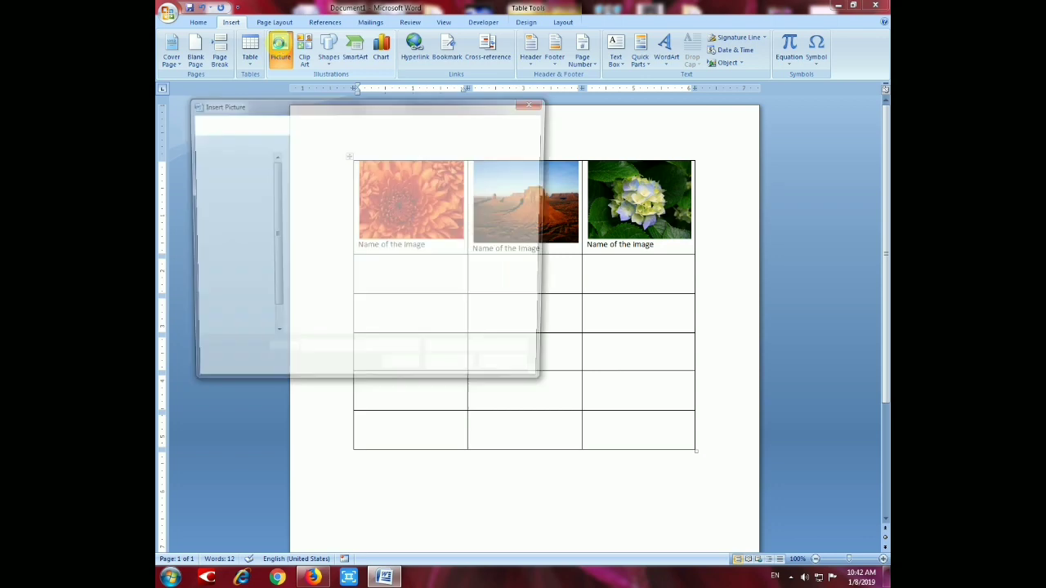
pyautogui.click(510, 211)
pyautogui.doubleClick(509, 210)
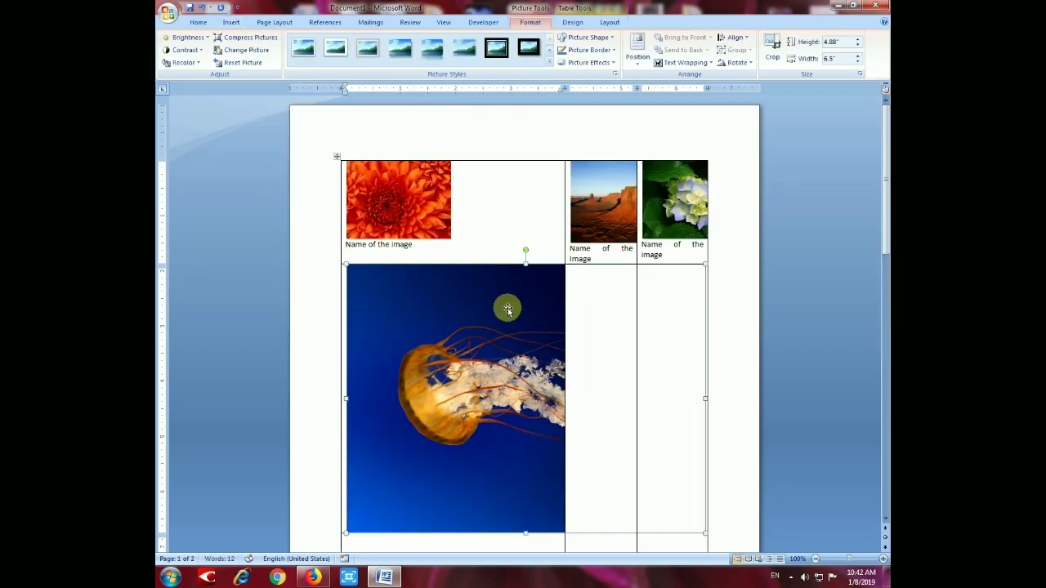
pyautogui.moveTo(526, 532); pyautogui.dragTo(532, 400)
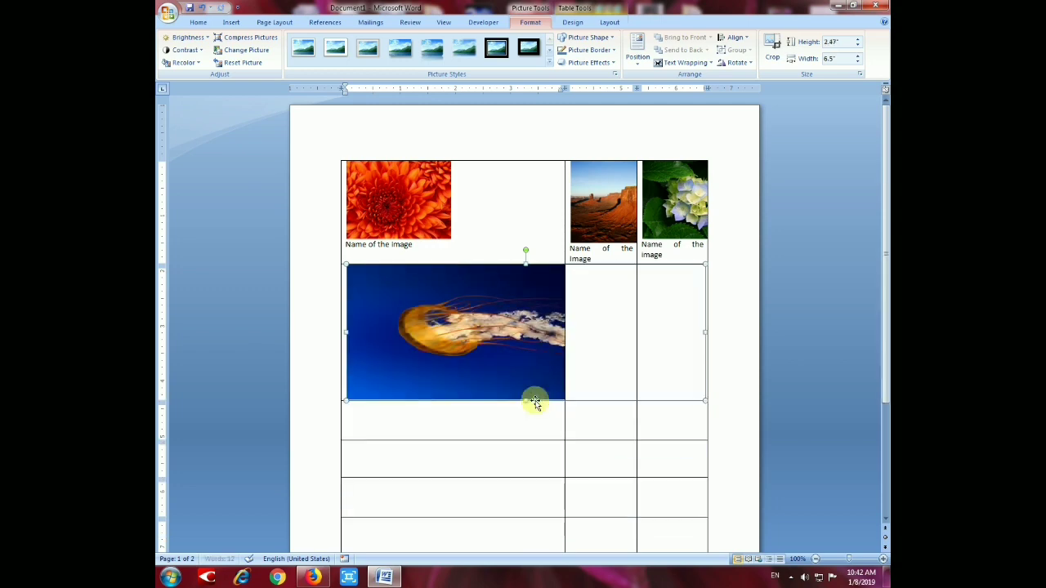
pyautogui.moveTo(704, 331); pyautogui.dragTo(414, 337)
pyautogui.click(506, 367)
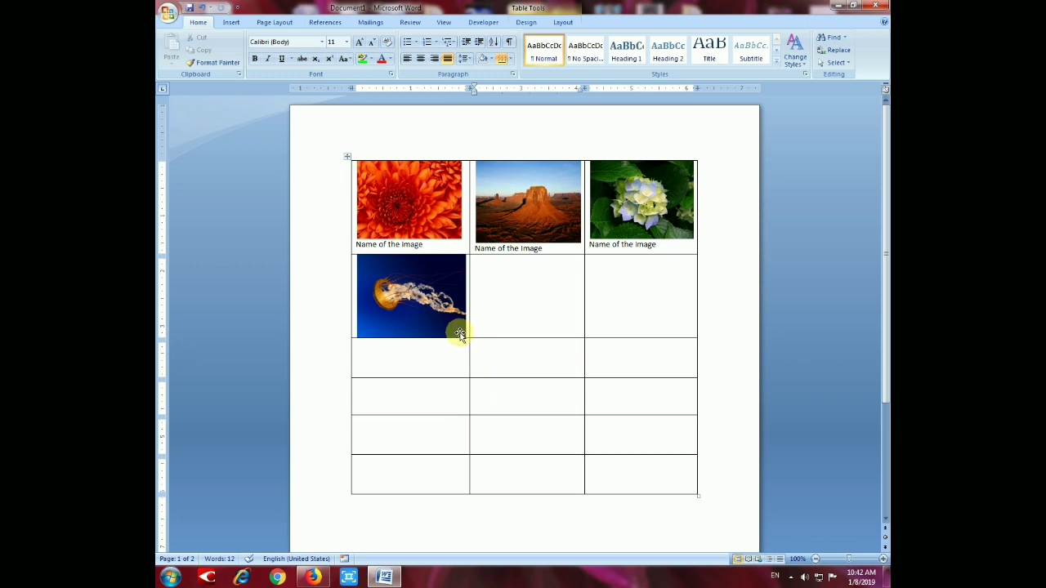
# Add the caption 'Nmae of the Image' on a new line under the jellyfish picture.
pyautogui.click(467, 330)
pyautogui.press('Return')
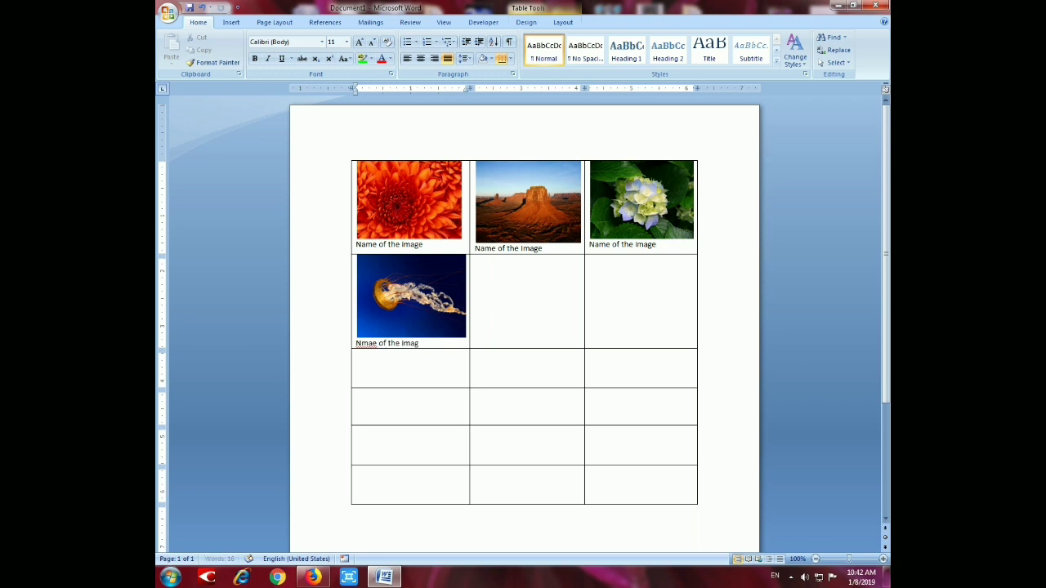
pyautogui.click(519, 338)
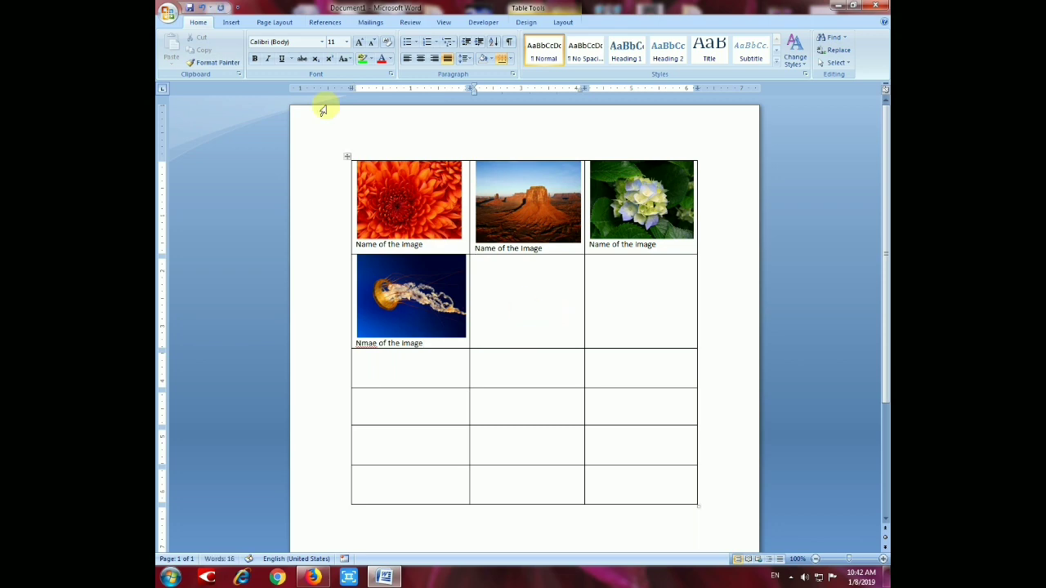
# Insert the Koala sample picture into the middle cell of row 2.
pyautogui.click(231, 22)
pyautogui.click(280, 47)
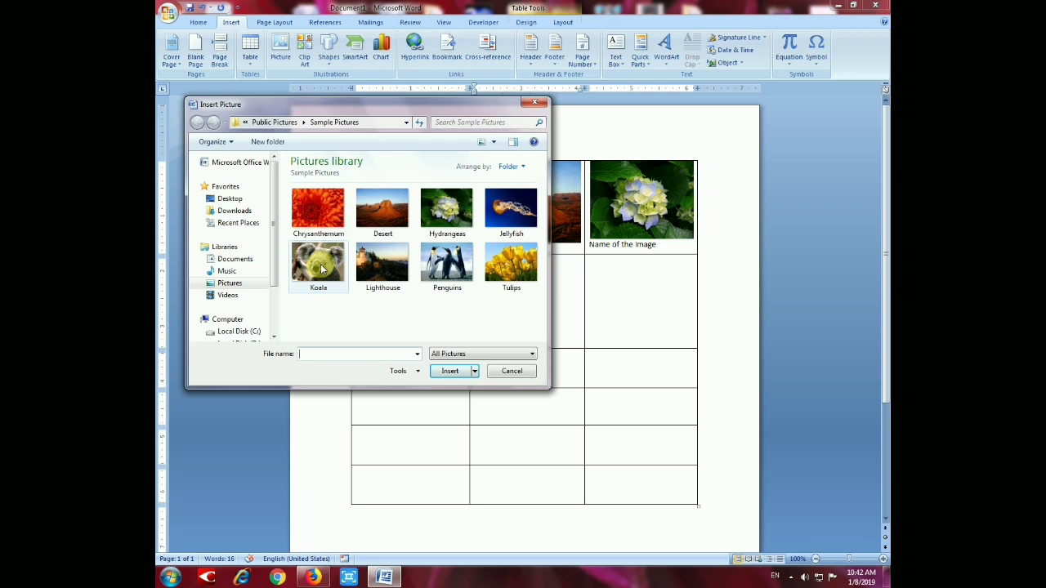
pyautogui.doubleClick(320, 269)
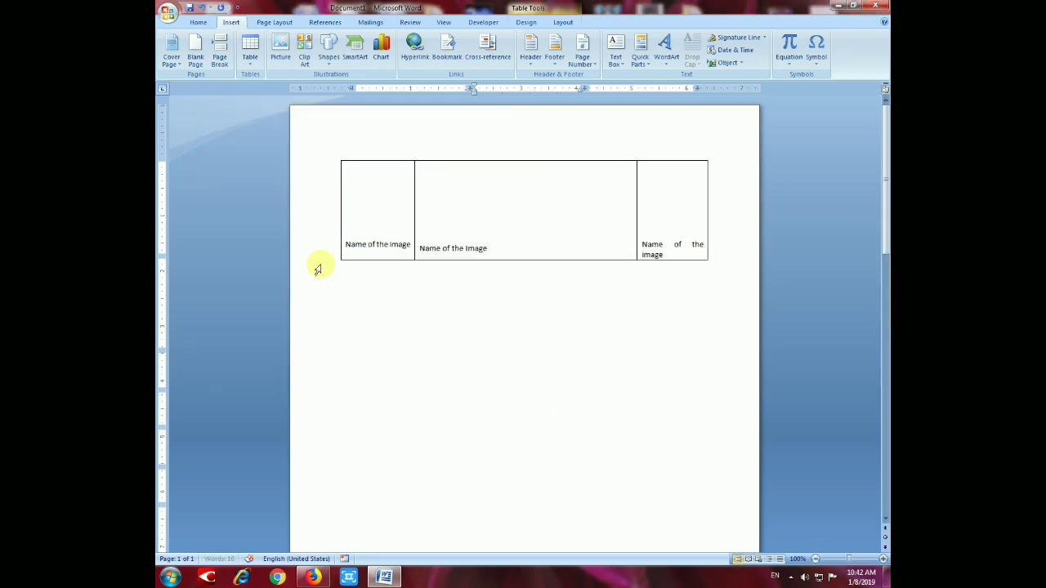
# Shrink the koala picture to fit the middle column.
pyautogui.scroll(-2, 561, 380)
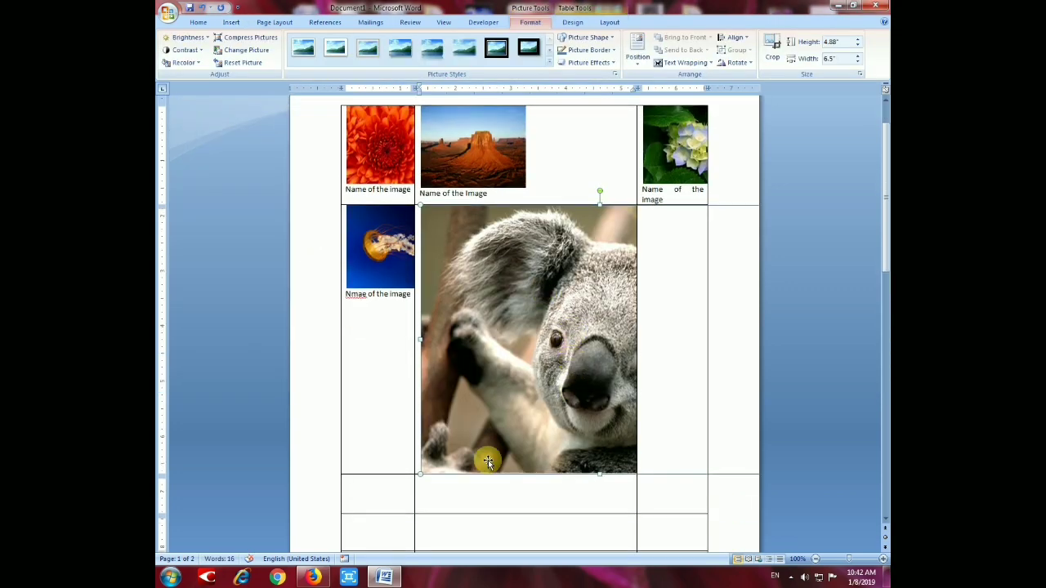
pyautogui.moveTo(422, 474); pyautogui.dragTo(462, 339)
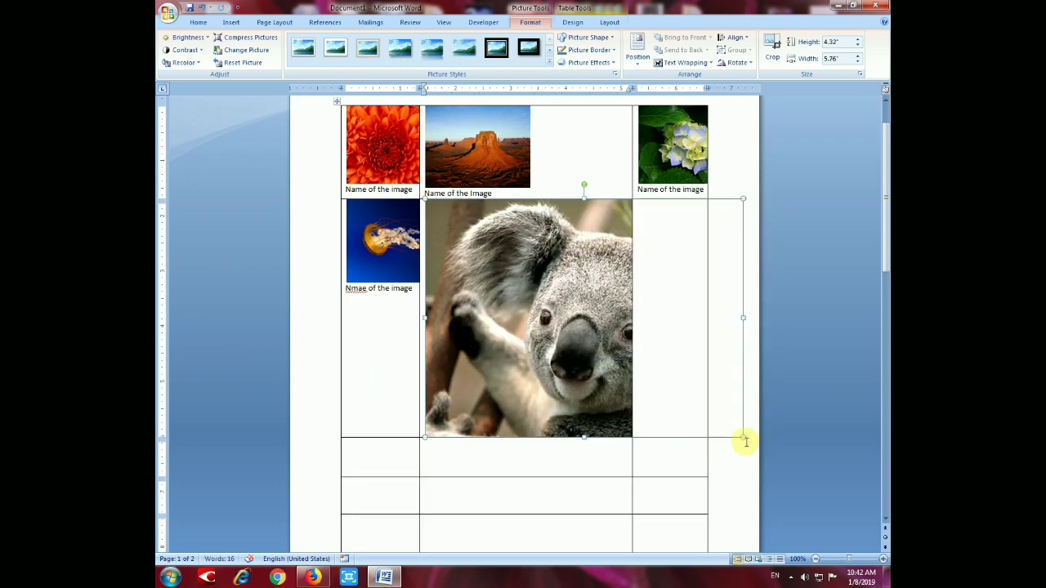
pyautogui.moveTo(739, 436); pyautogui.dragTo(568, 311)
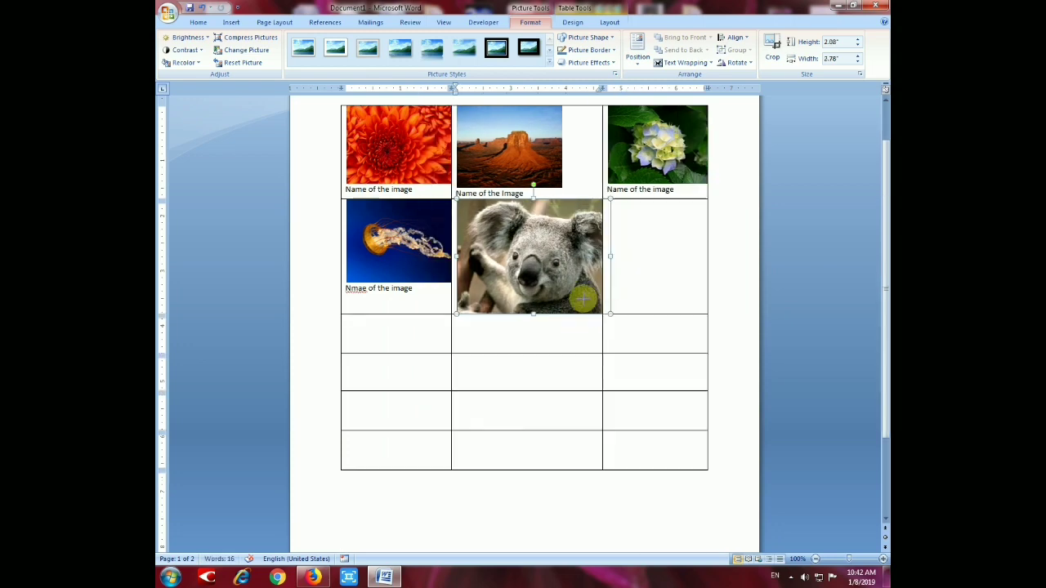
pyautogui.moveTo(554, 266); pyautogui.dragTo(581, 277)
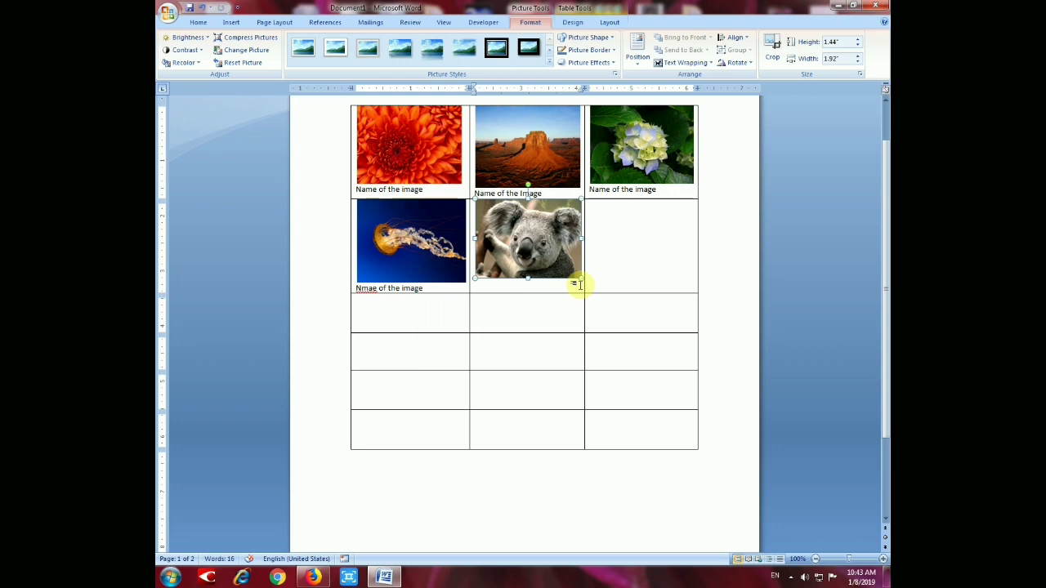
pyautogui.click(597, 285)
# Caption the koala picture 'Name of the image'.
pyautogui.click(580, 278)
pyautogui.click(576, 288)
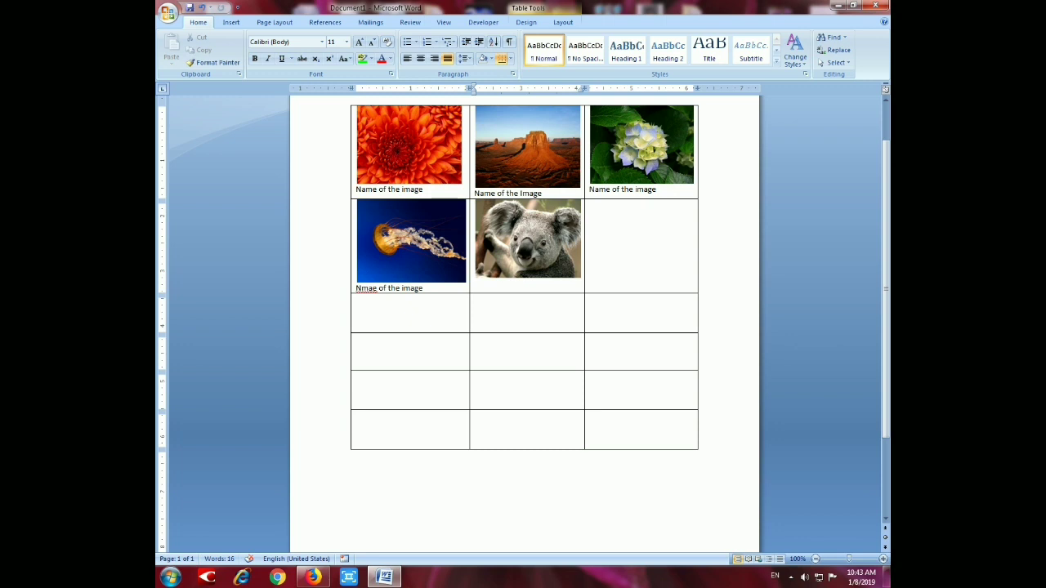
pyautogui.write('Name of the image')
# Correct the misspelled 'Nmae' in the jellyfish caption to 'Name'.
pyautogui.click(366, 287)
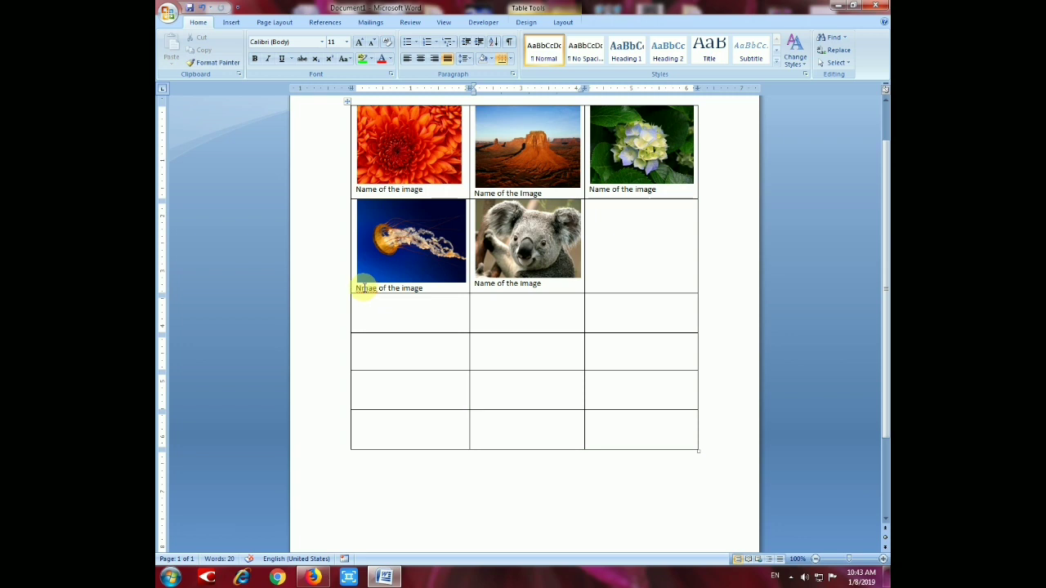
pyautogui.write('a')
pyautogui.click(375, 287)
pyautogui.press('Delete')
pyautogui.click(647, 263)
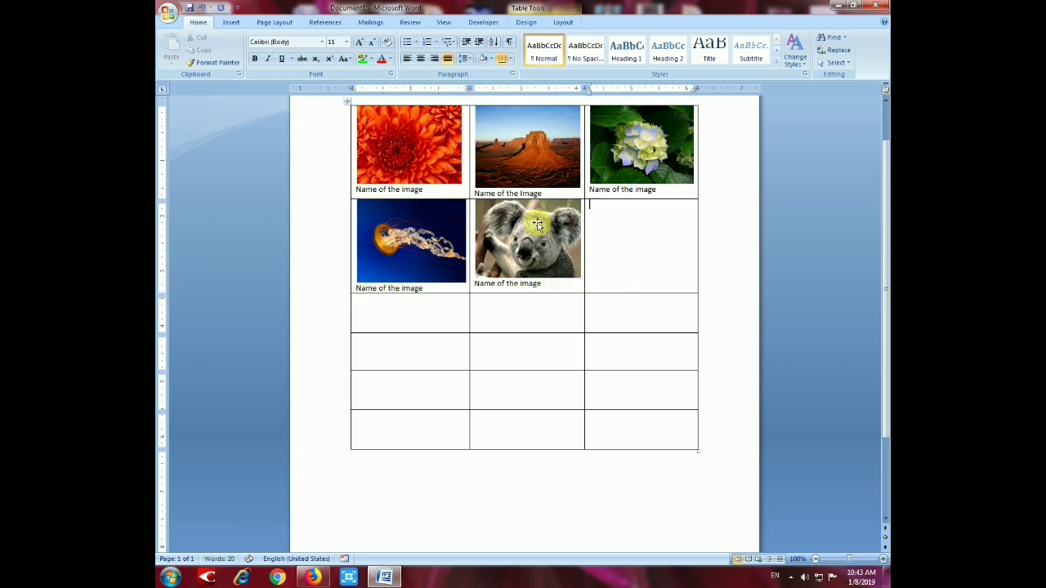
pyautogui.click(228, 22)
# Insert the Lighthouse sample picture into row 2's third cell and shrink it to fit the column.
pyautogui.click(280, 51)
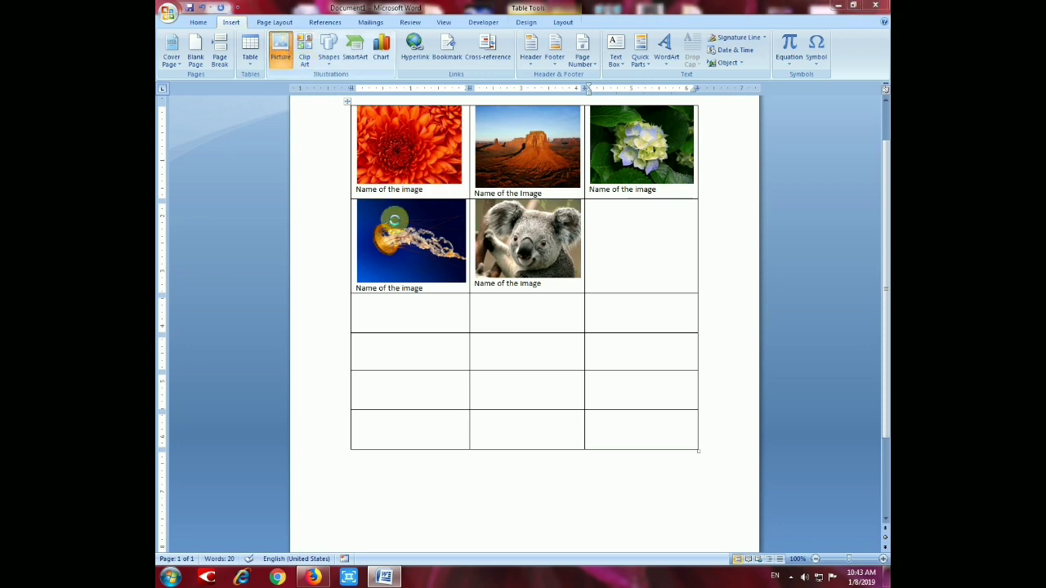
pyautogui.doubleClick(392, 270)
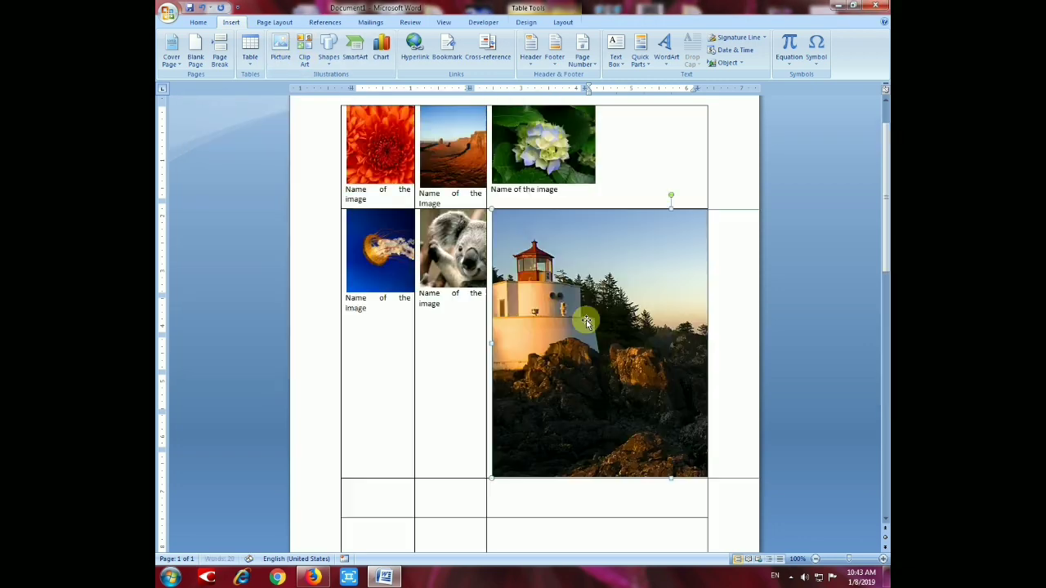
pyautogui.moveTo(515, 438); pyautogui.dragTo(820, 401)
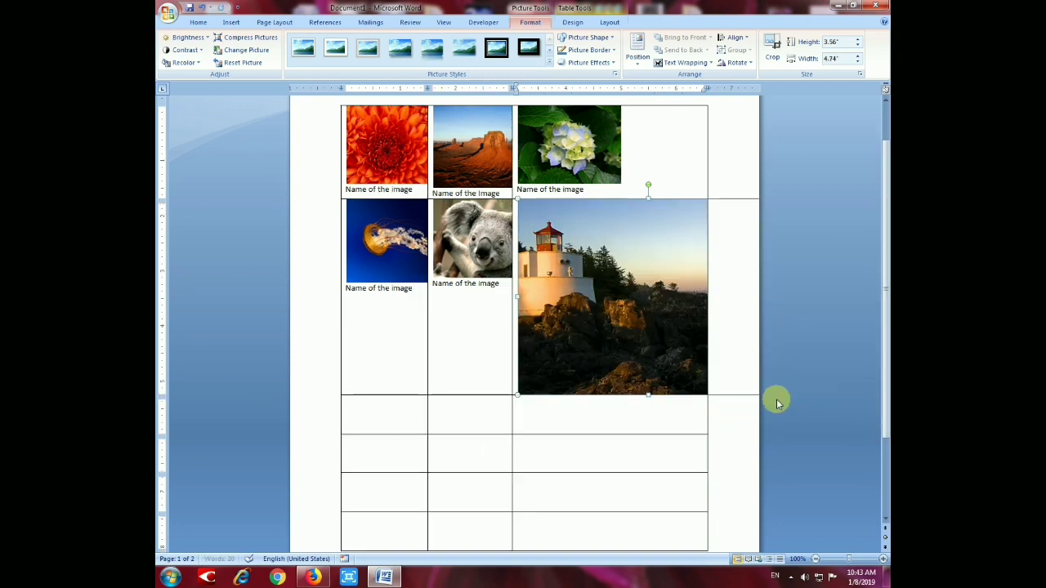
pyautogui.moveTo(651, 392); pyautogui.dragTo(766, 343)
pyautogui.moveTo(531, 321); pyautogui.dragTo(634, 294)
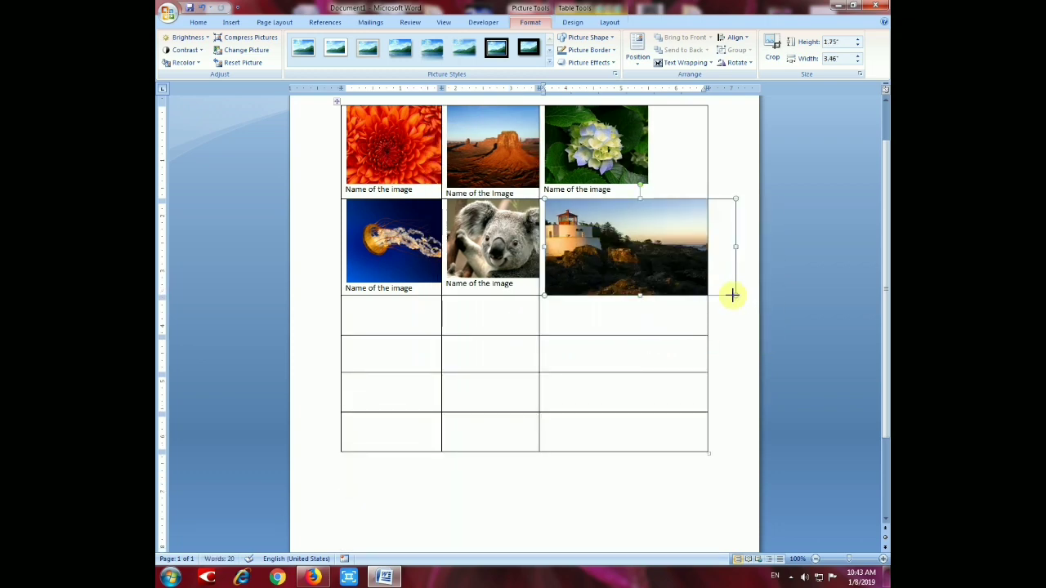
pyautogui.moveTo(736, 247); pyautogui.dragTo(712, 249)
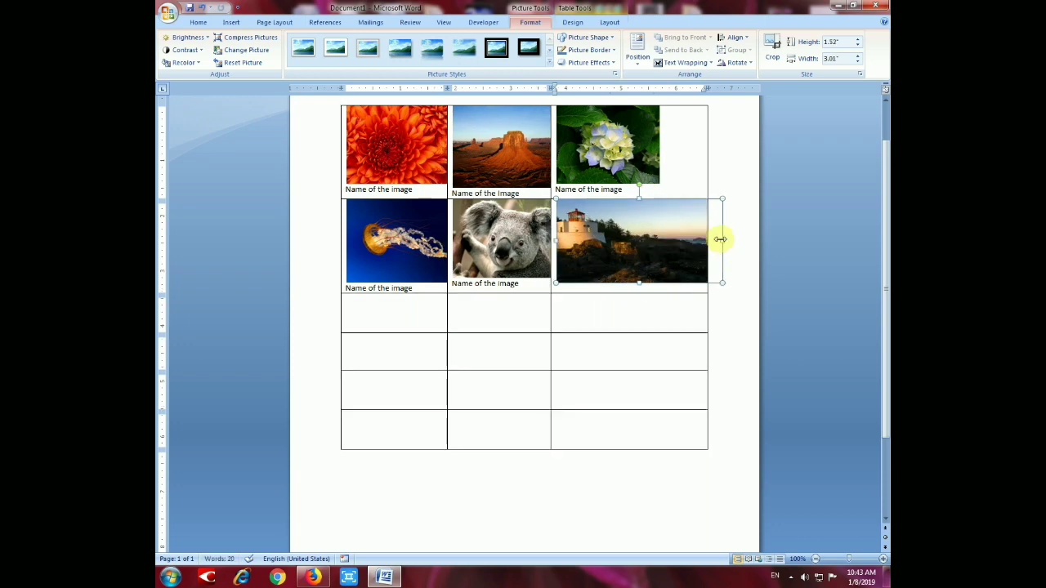
pyautogui.moveTo(695, 236); pyautogui.dragTo(683, 241)
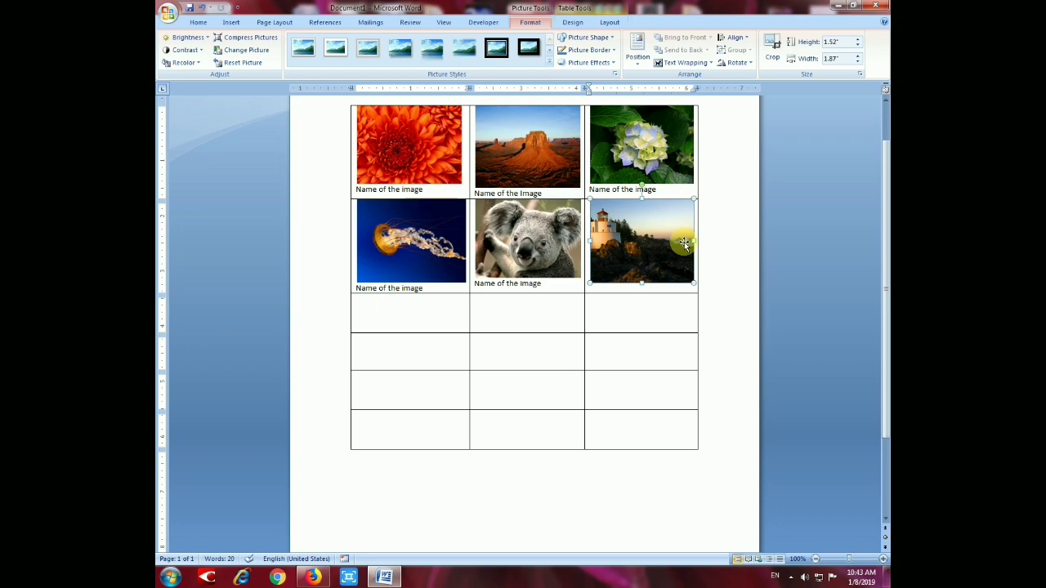
pyautogui.click(680, 315)
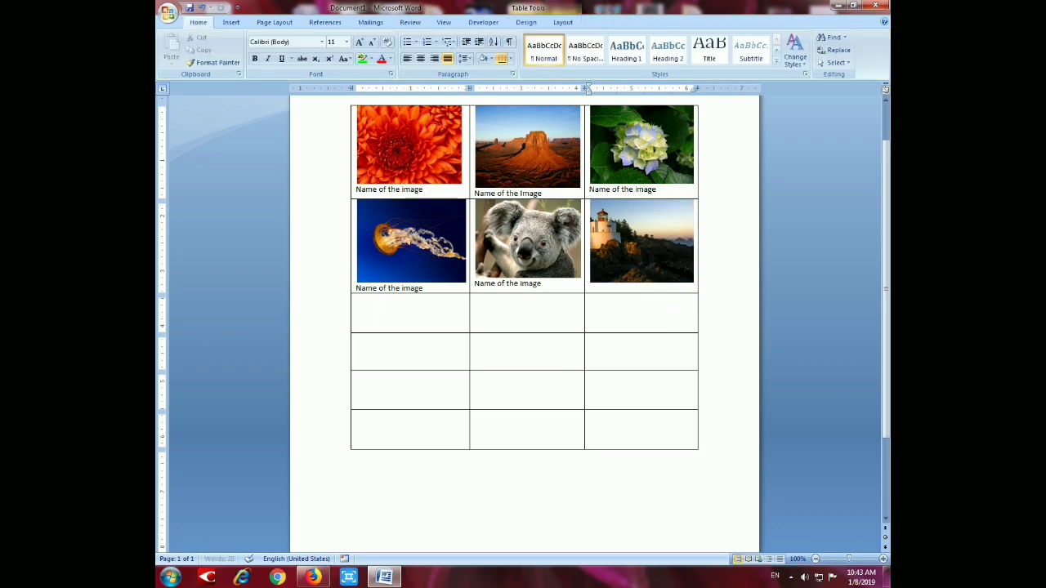
# Type 'Name' under the lighthouse picture, correcting the 'Nmae' typo.
pyautogui.write('Nmae')
pyautogui.press('BackSpace')
pyautogui.press('BackSpace')
pyautogui.press('BackSpace')
pyautogui.write('ame')
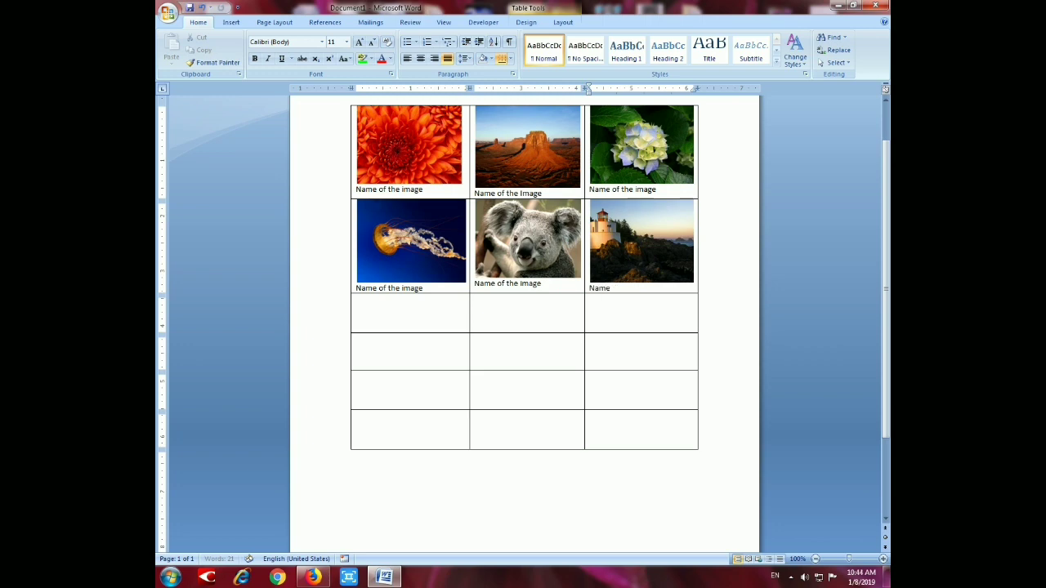